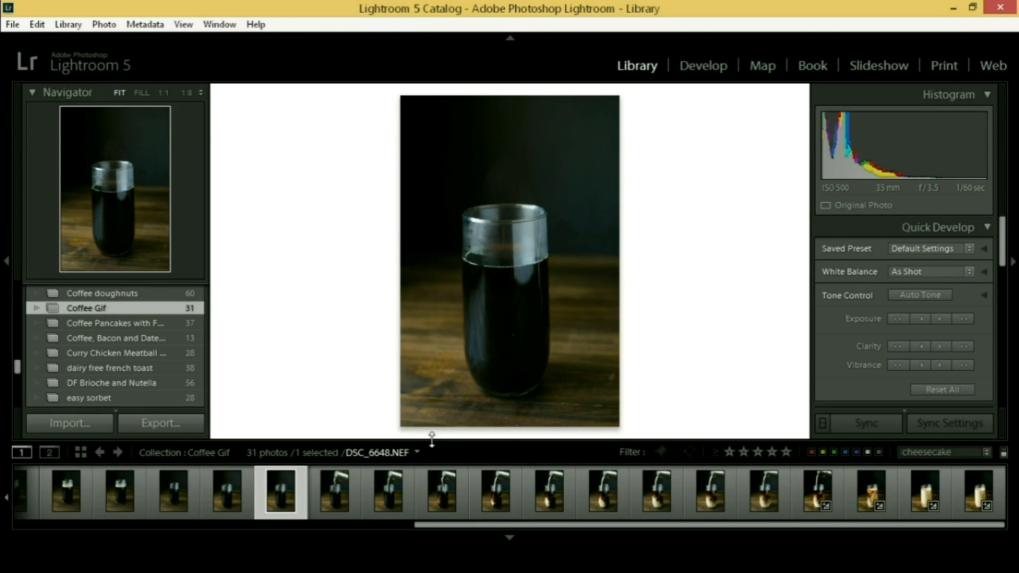
- Enlarge the filmstrip thumbnails and look through the coffee frames from the black coffee in DSC_6648 to the full milky glass
drag(432, 441, 425, 378)
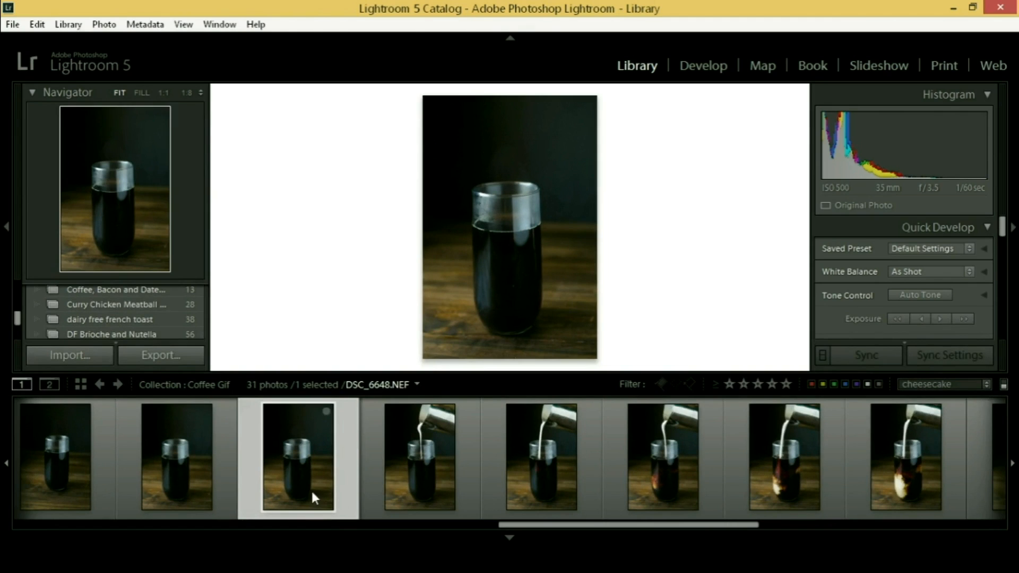
click(422, 466)
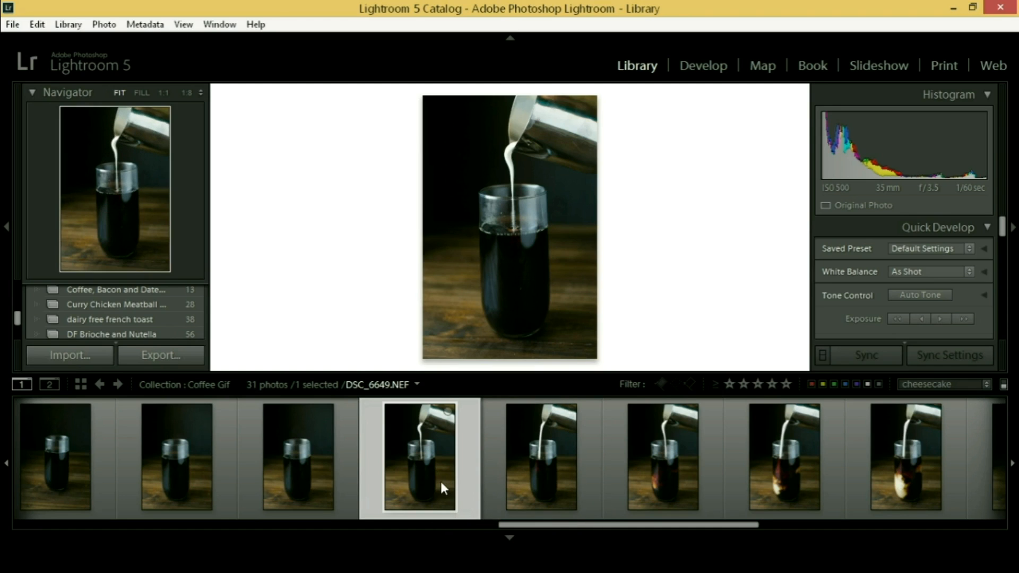
click(528, 479)
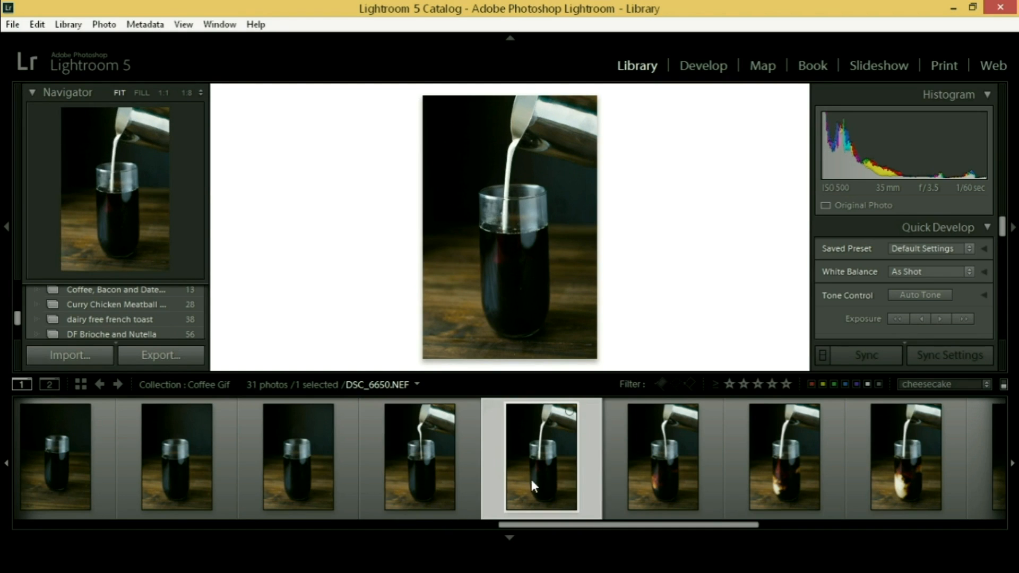
click(655, 471)
click(774, 461)
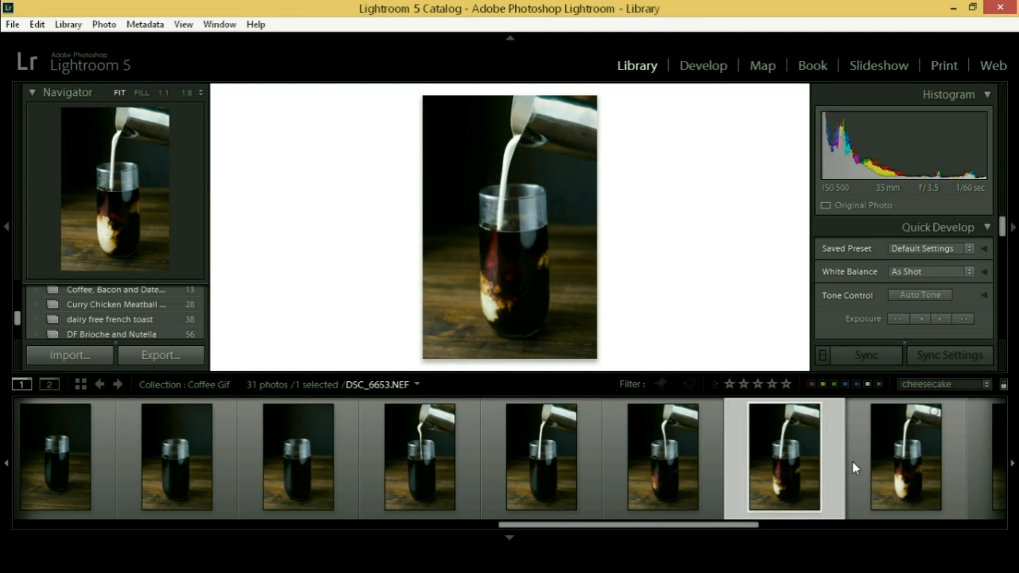
click(875, 461)
drag(739, 526, 810, 535)
click(733, 474)
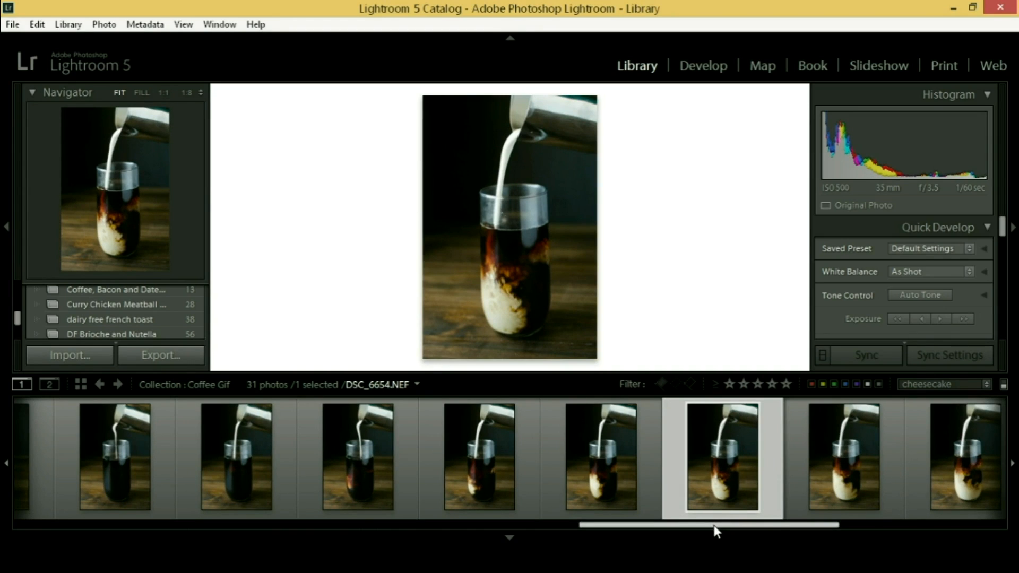
drag(712, 531, 884, 540)
click(939, 481)
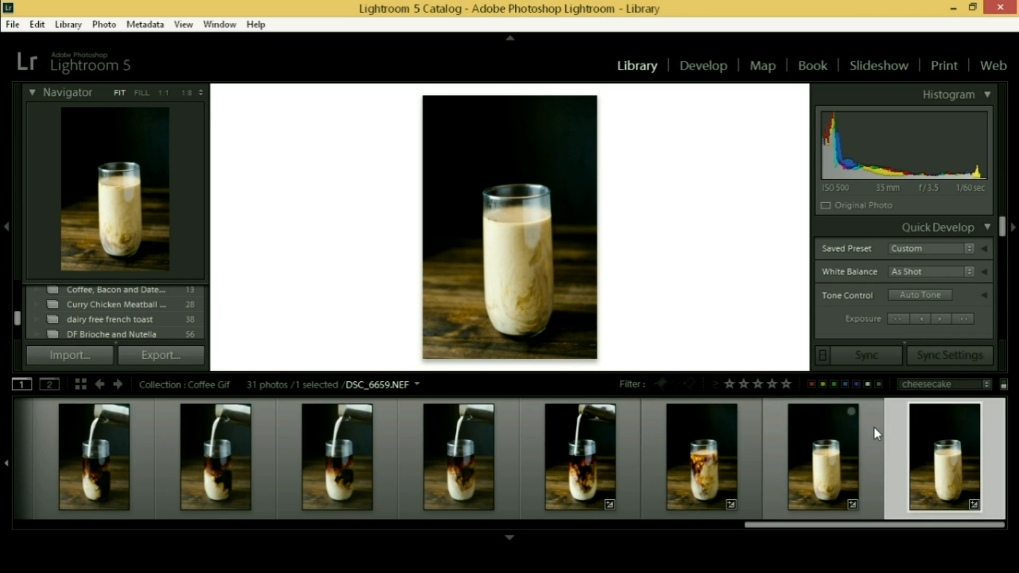
click(577, 455)
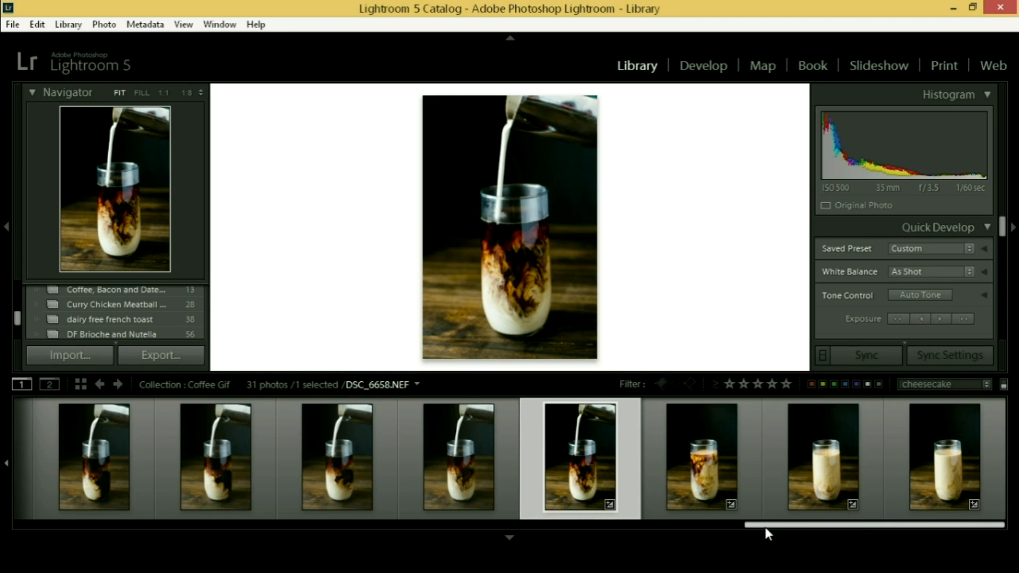
- Copy all develop settings except Crop from the edited final frame DSC_6661
click(923, 507)
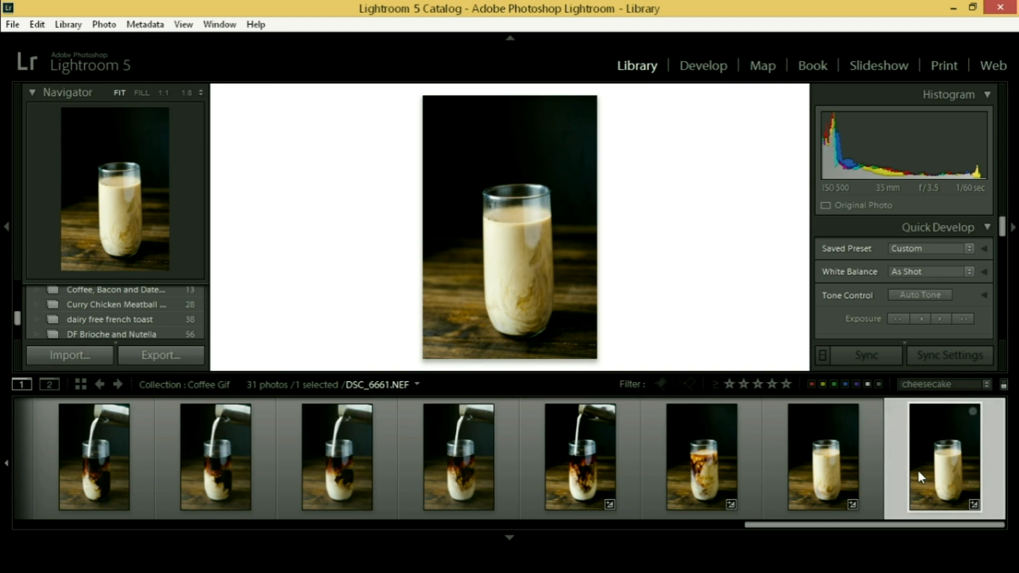
click(712, 70)
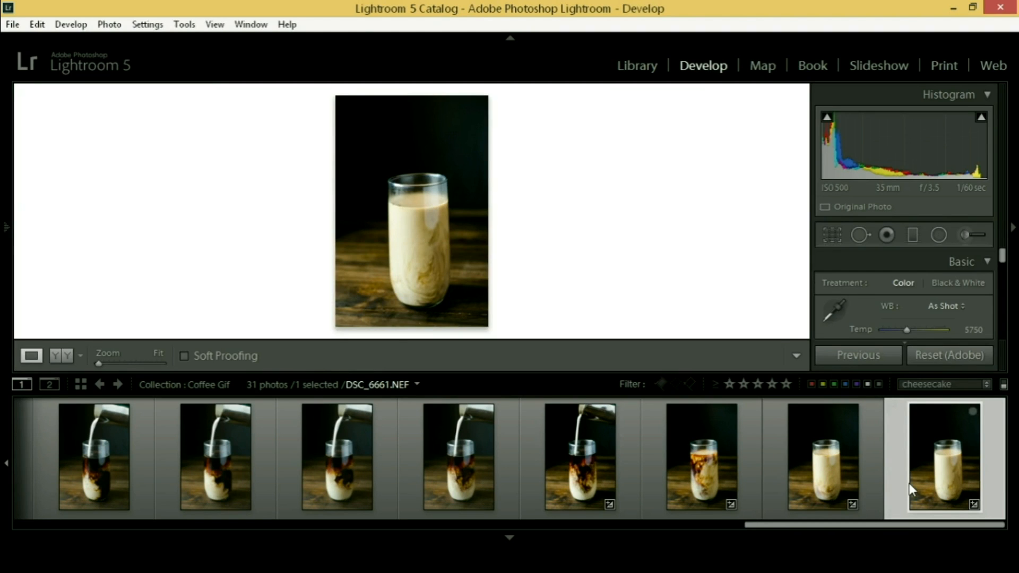
key(ctrl+shift+c)
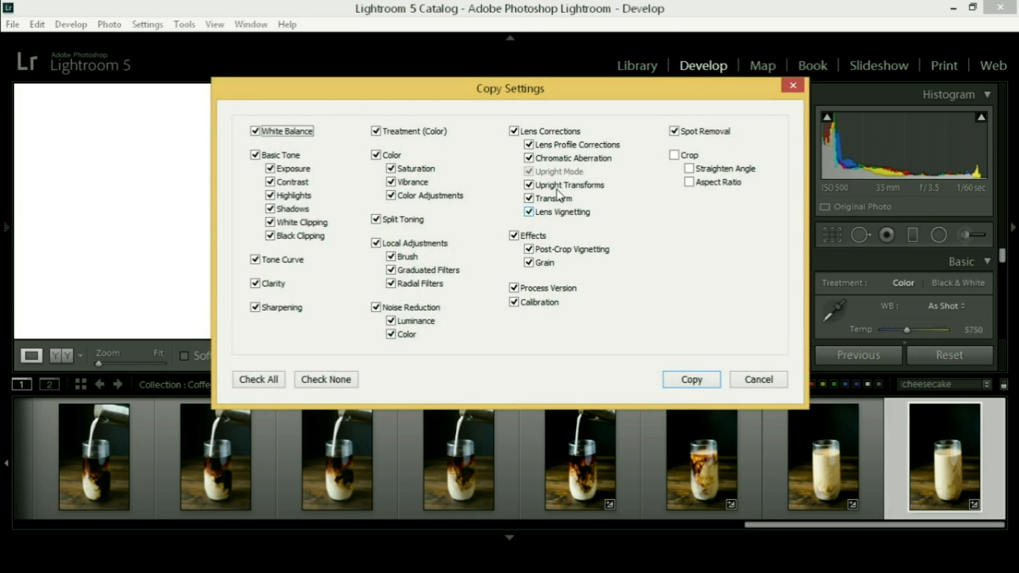
click(687, 379)
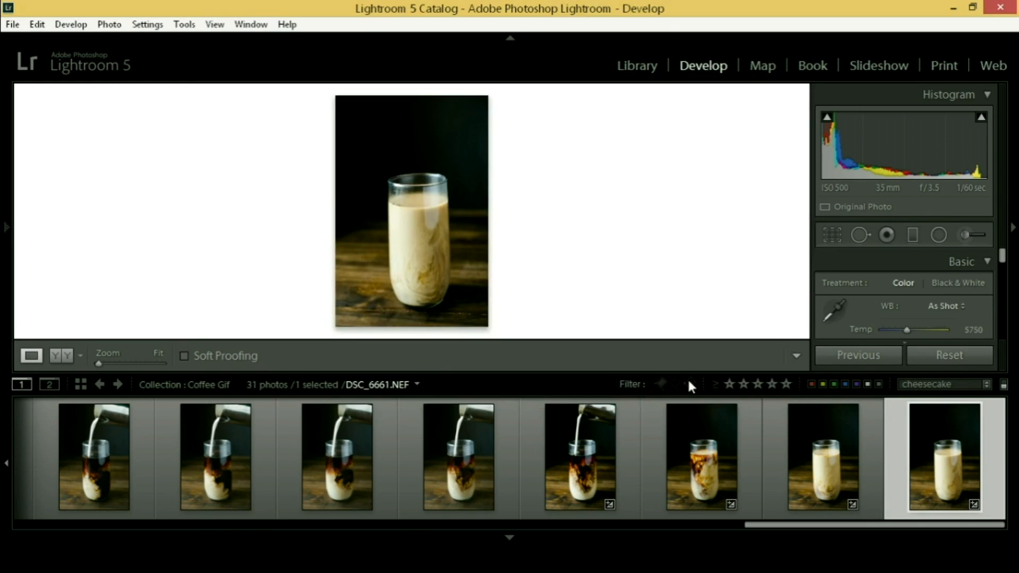
- Paste the copied develop settings onto the unedited pour frames DSC_6657, DSC_6656, DSC_6655 and DSC_6654
click(464, 474)
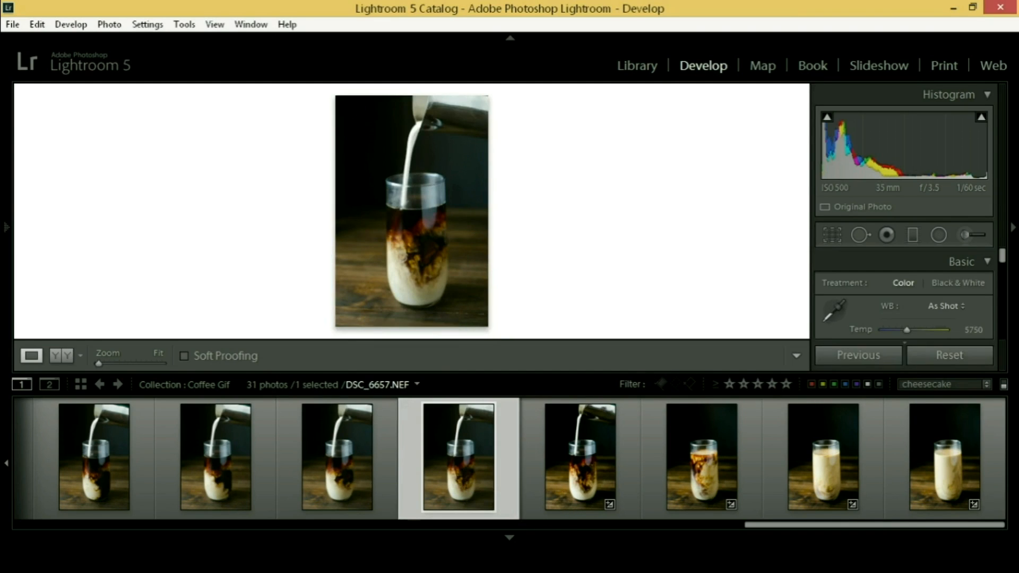
key(ctrl+shift+v)
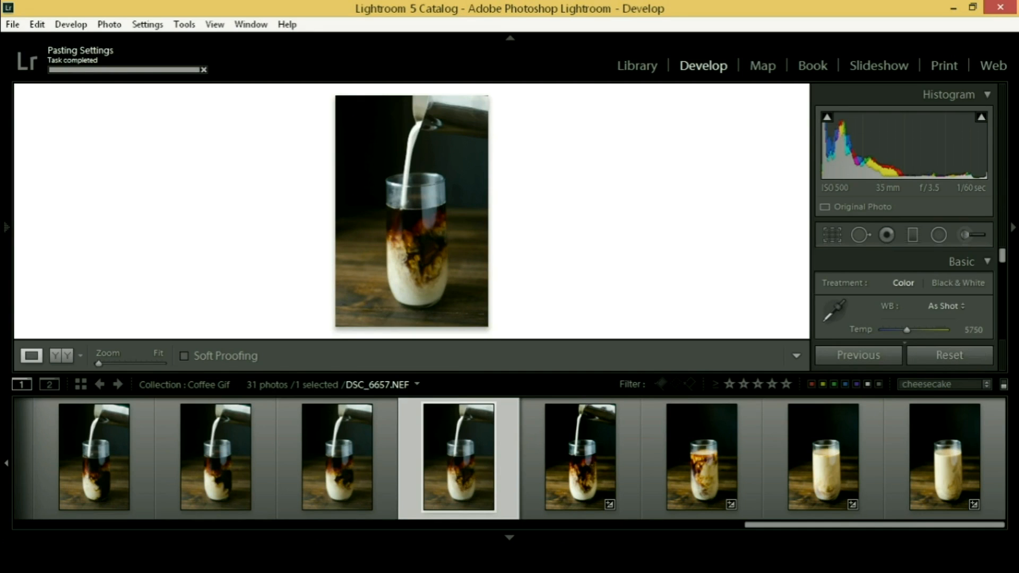
key(Left)
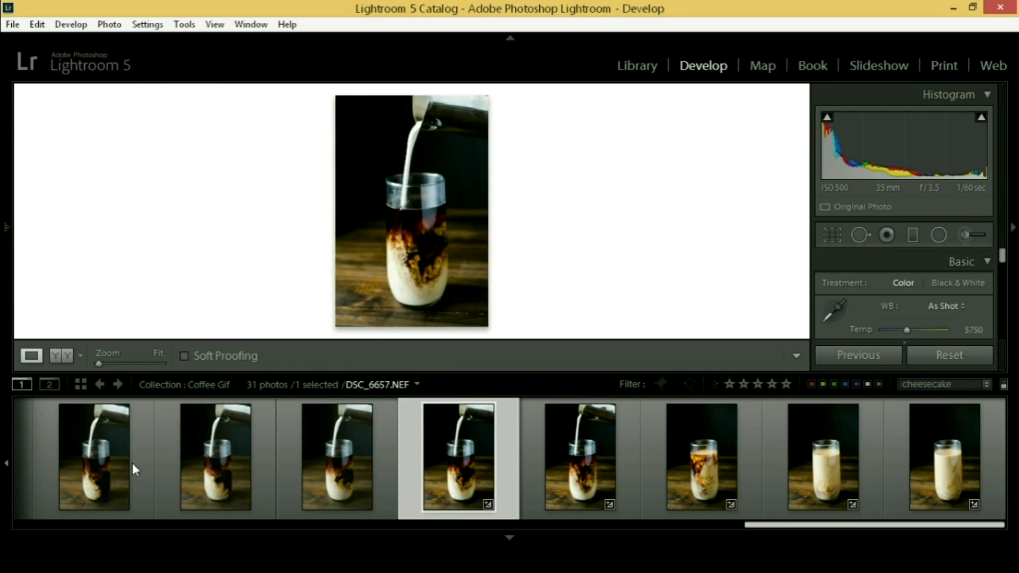
click(336, 490)
key(ctrl+shift+v)
click(217, 451)
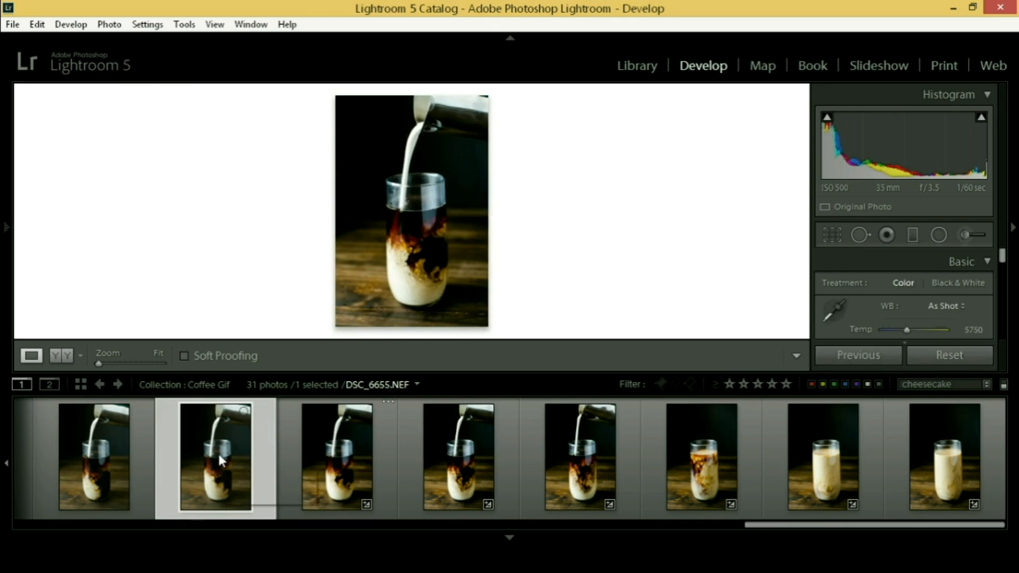
key(ctrl+shift+v)
click(96, 452)
key(ctrl+shift+v)
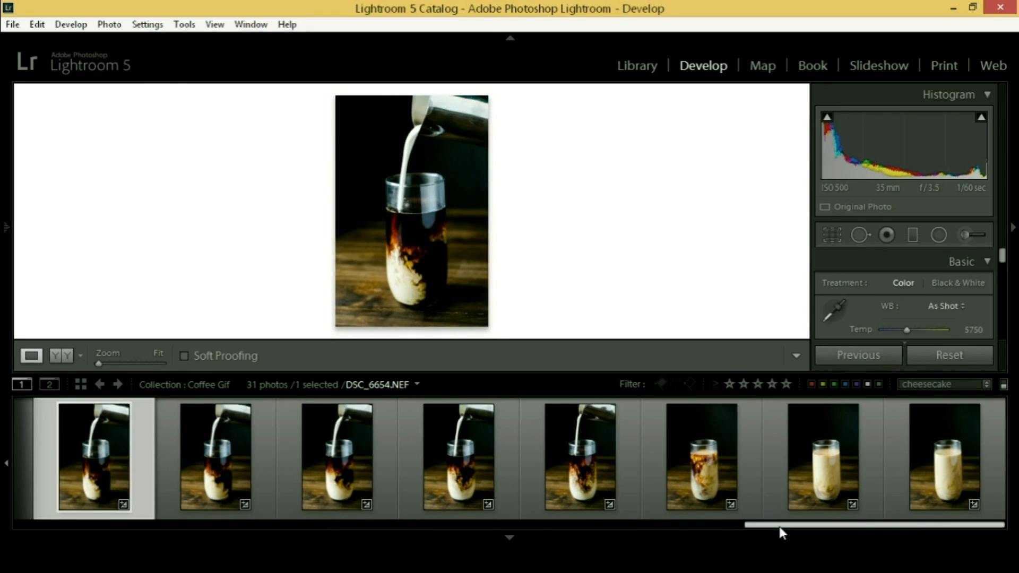
- Paste the copied develop settings onto each earlier frame from DSC_6653 back to DSC_6648
drag(780, 526, 629, 527)
click(532, 465)
key(ctrl+shift+v)
click(410, 461)
key(ctrl+shift+v)
click(291, 457)
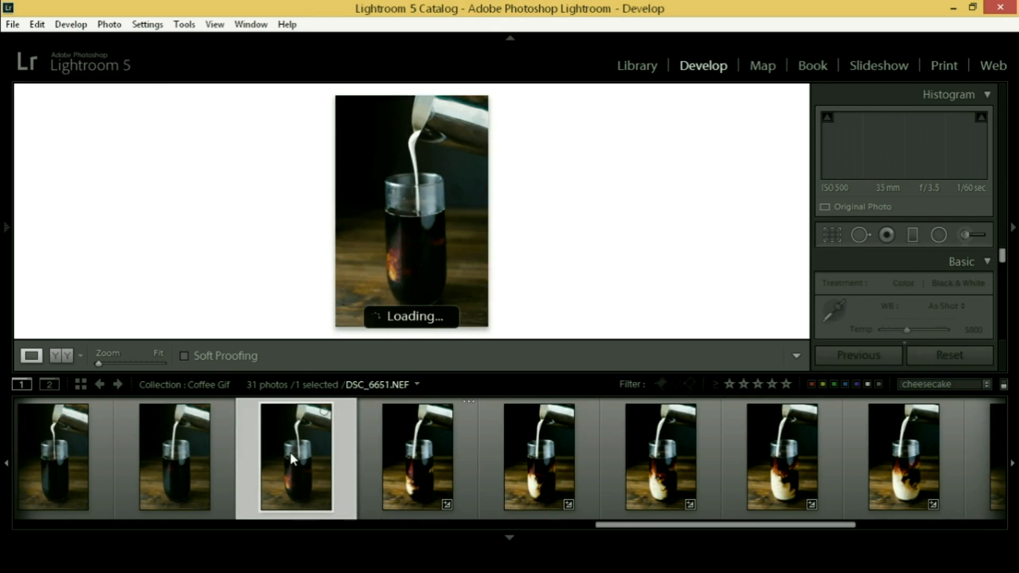
key(ctrl+shift+v)
click(169, 447)
key(ctrl+shift+v)
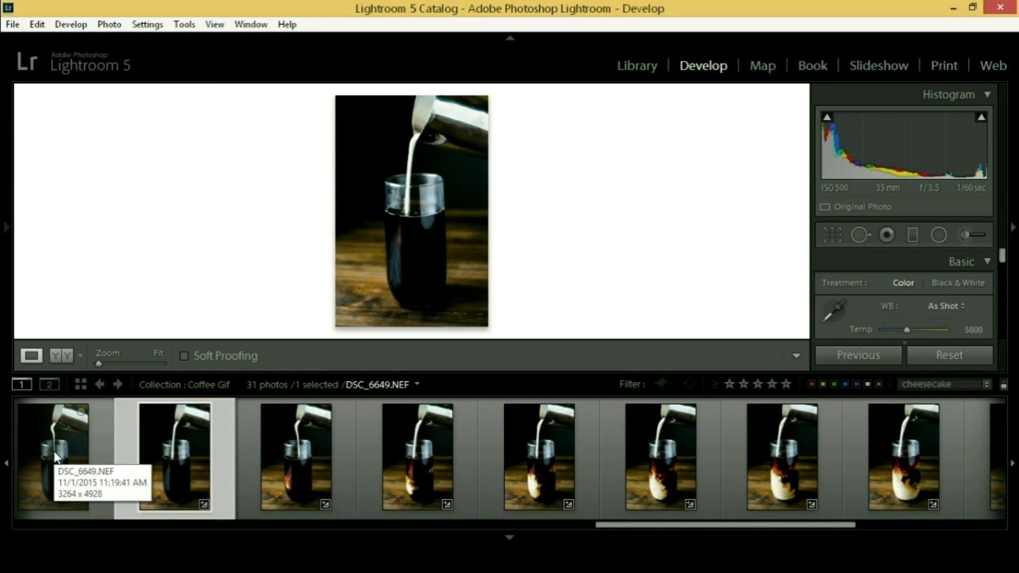
click(56, 456)
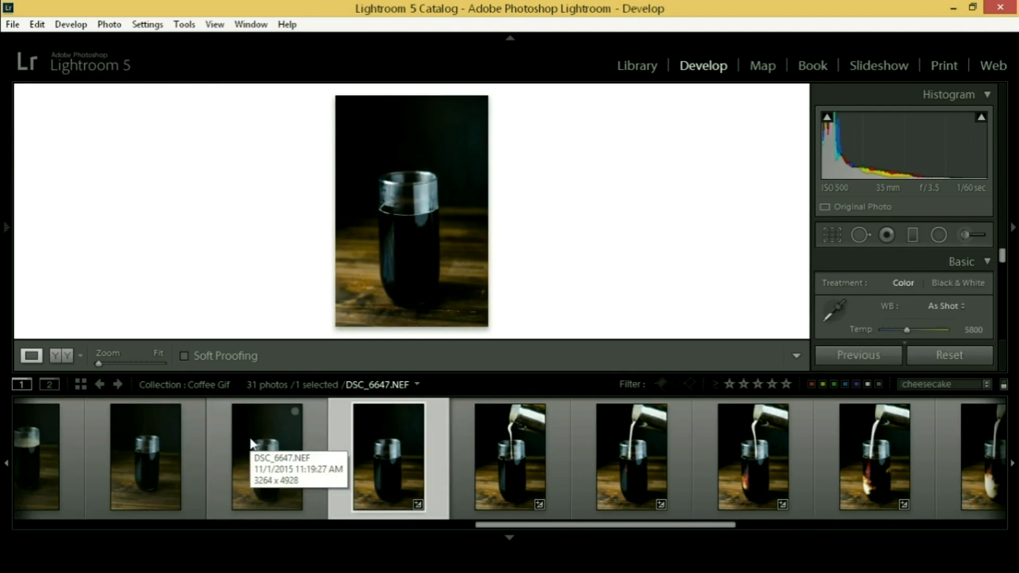
key(ctrl+shift+v)
- Paste the copied develop settings onto the black coffee frame DSC_6647 as well
click(251, 443)
key(ctrl+shift+v)
click(168, 436)
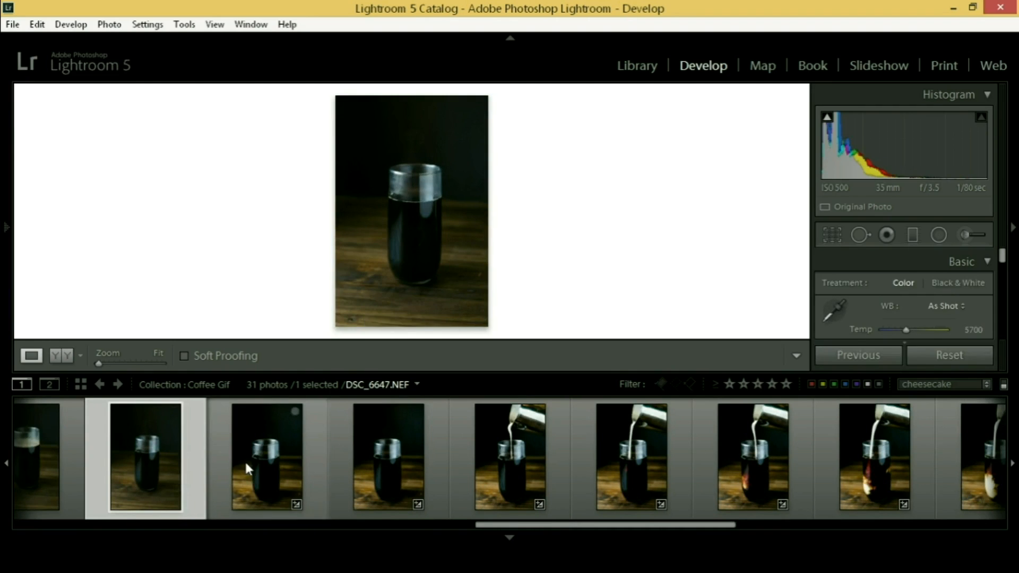
click(244, 465)
key(Left)
- Reset the develop settings of the two frames before the pour, DSC_6648 and DSC_6647
click(753, 457)
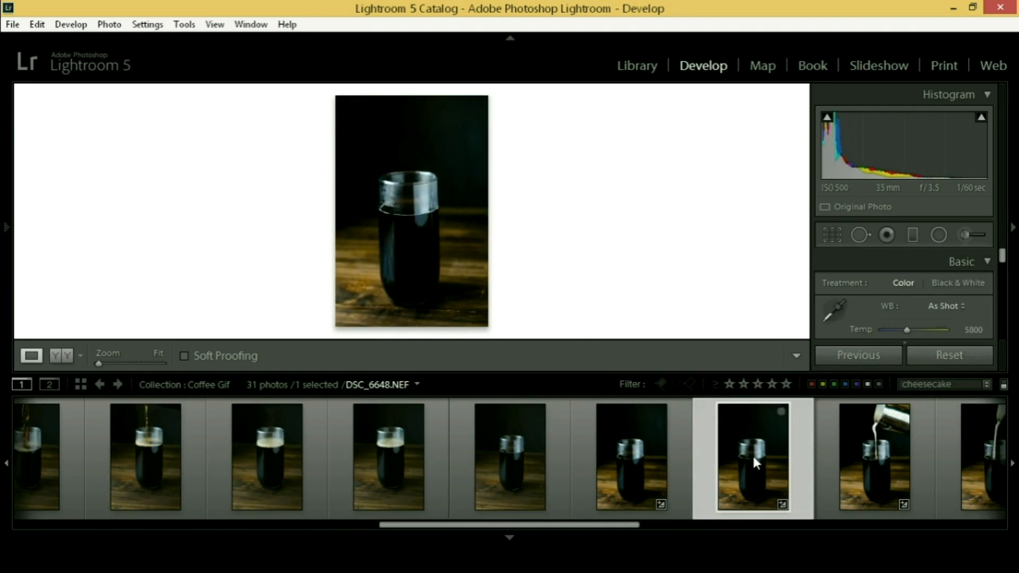
key(ctrl+z)
key(Left)
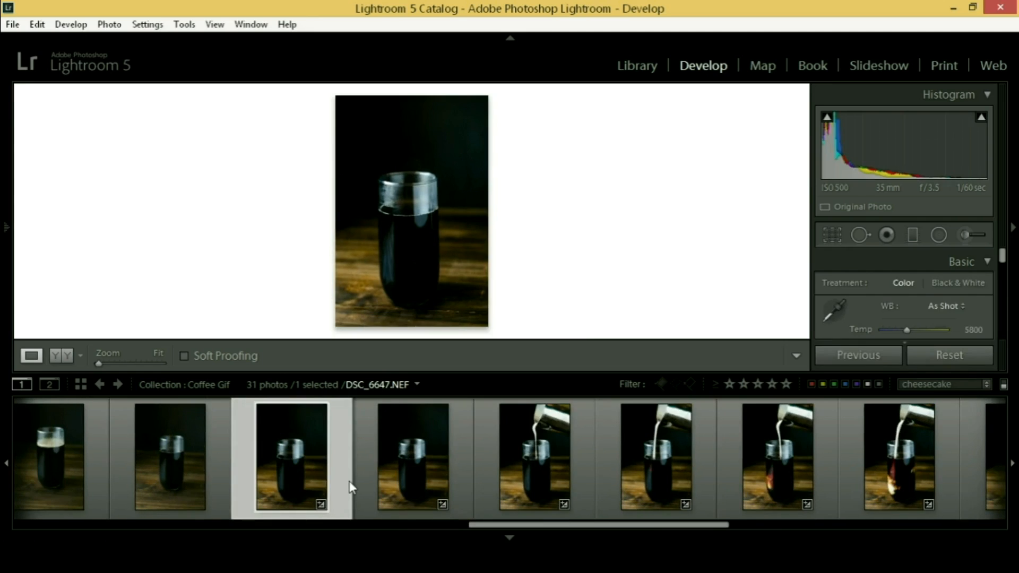
click(949, 357)
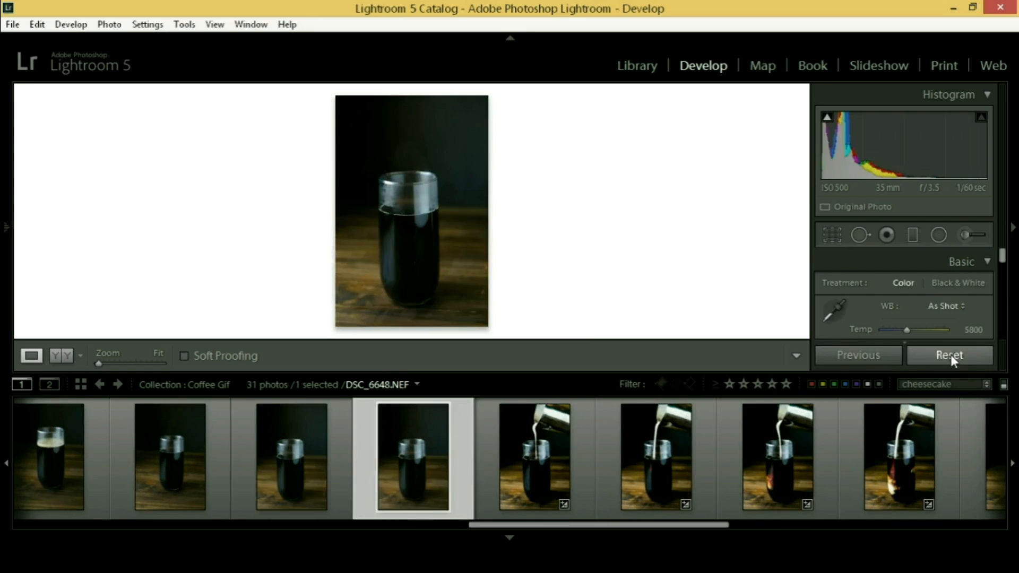
- Select the first pour frame DSC_6649 and open its export settings from the Library module
click(539, 482)
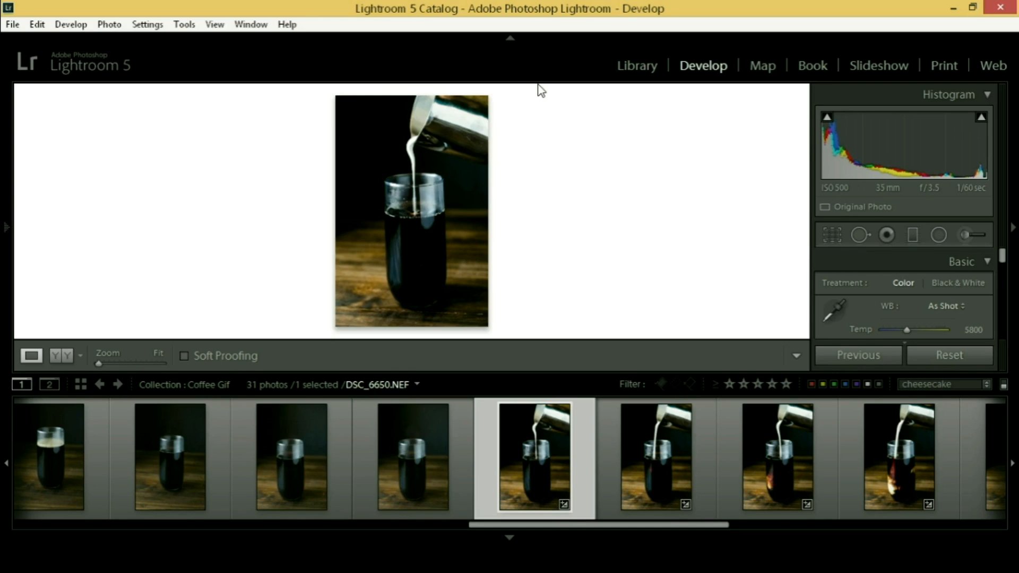
click(637, 65)
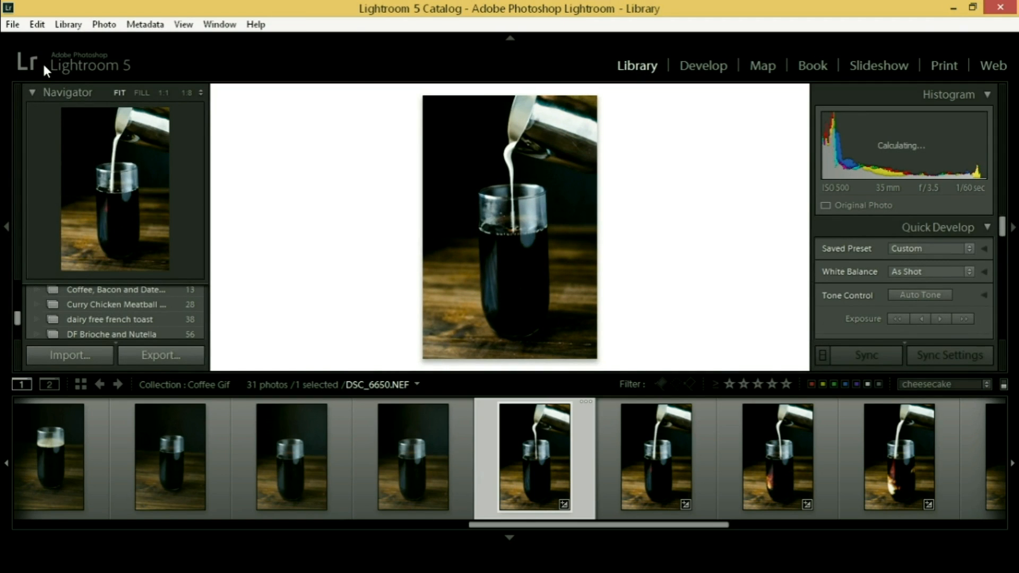
click(164, 357)
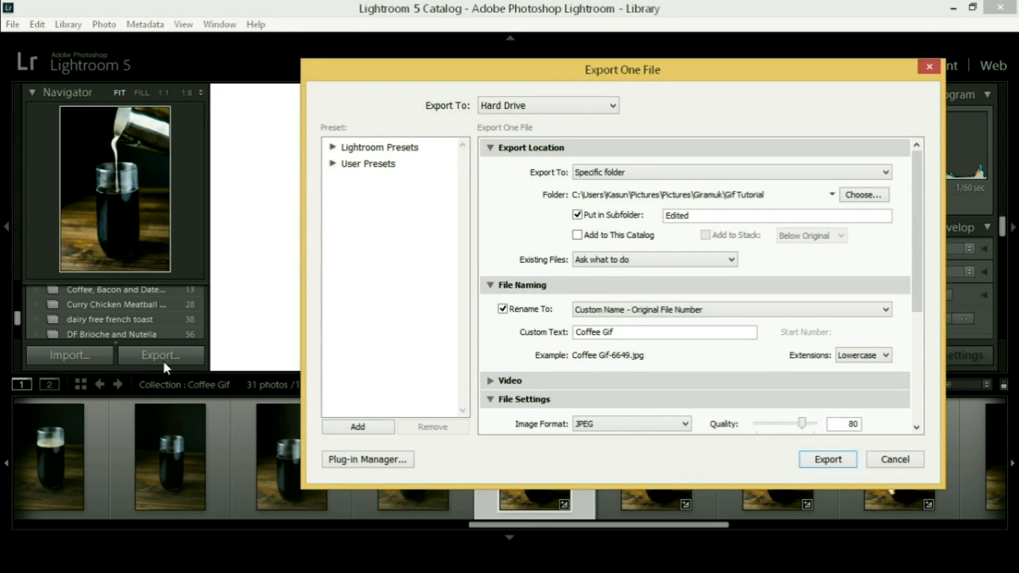
- Check the file settings and the Resize to Fit choices in the image sizing section of the export settings
drag(915, 216, 918, 331)
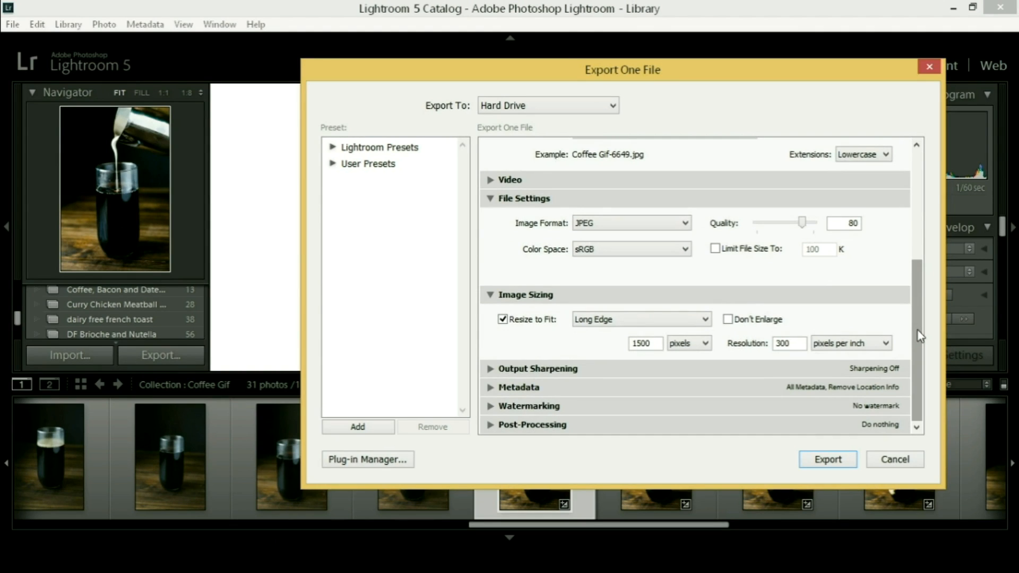
double_click(655, 346)
click(625, 323)
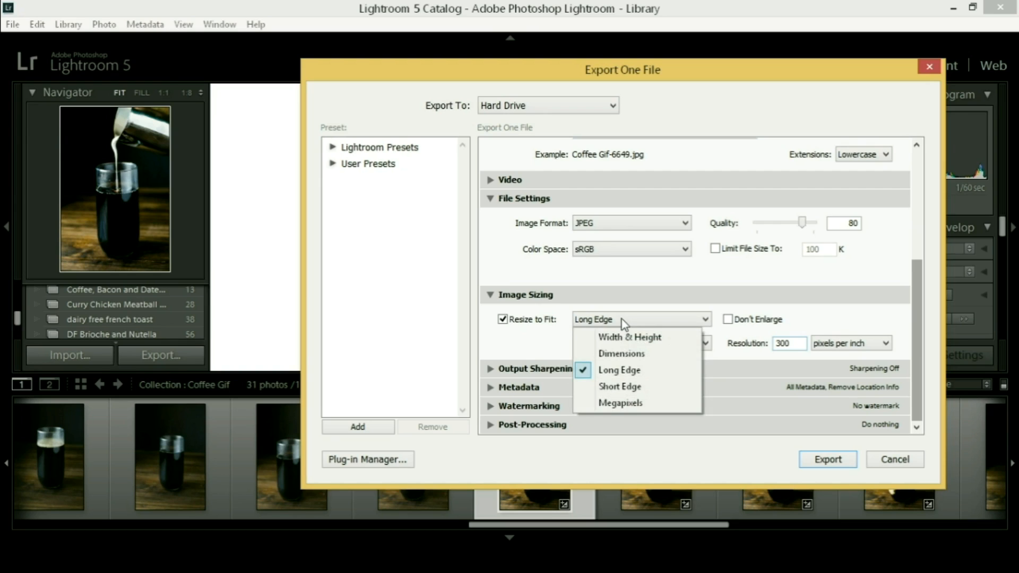
click(625, 321)
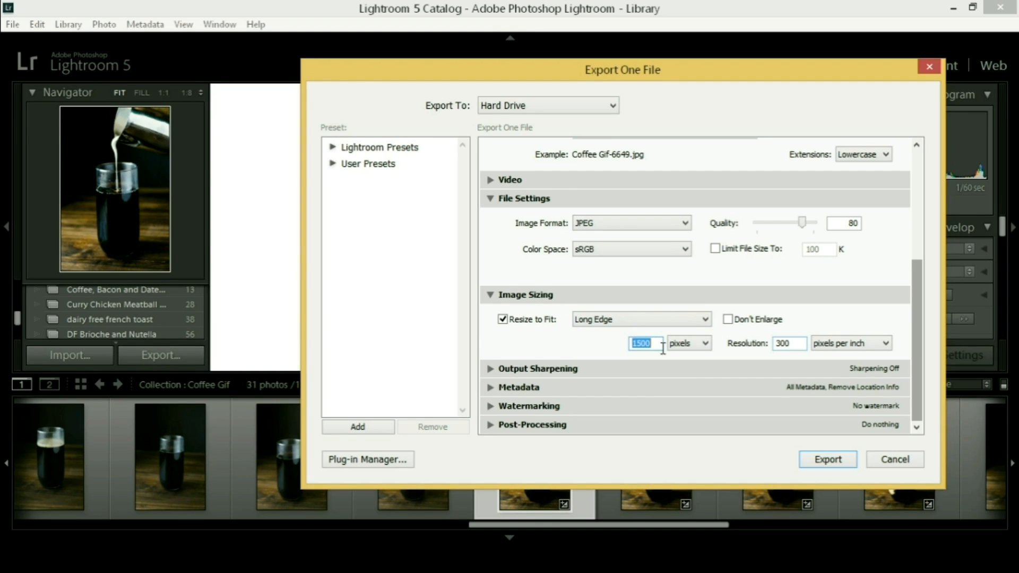
- Try 650 pixels as the long edge export size, and return it to 1500 pixels
text(650)
key(BackSpace)
key(BackSpace)
key(BackSpace)
text(1500)
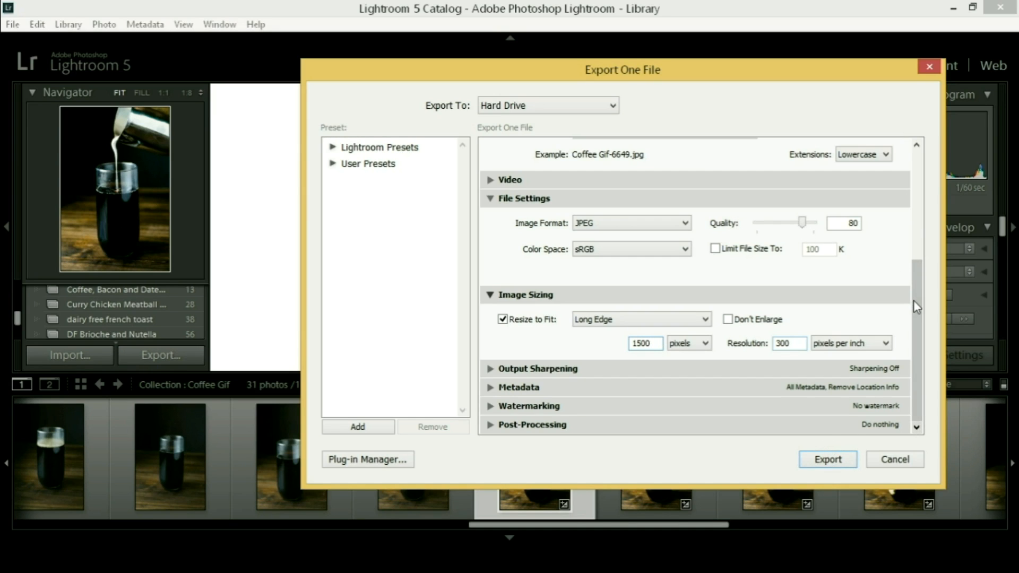
drag(914, 301, 921, 393)
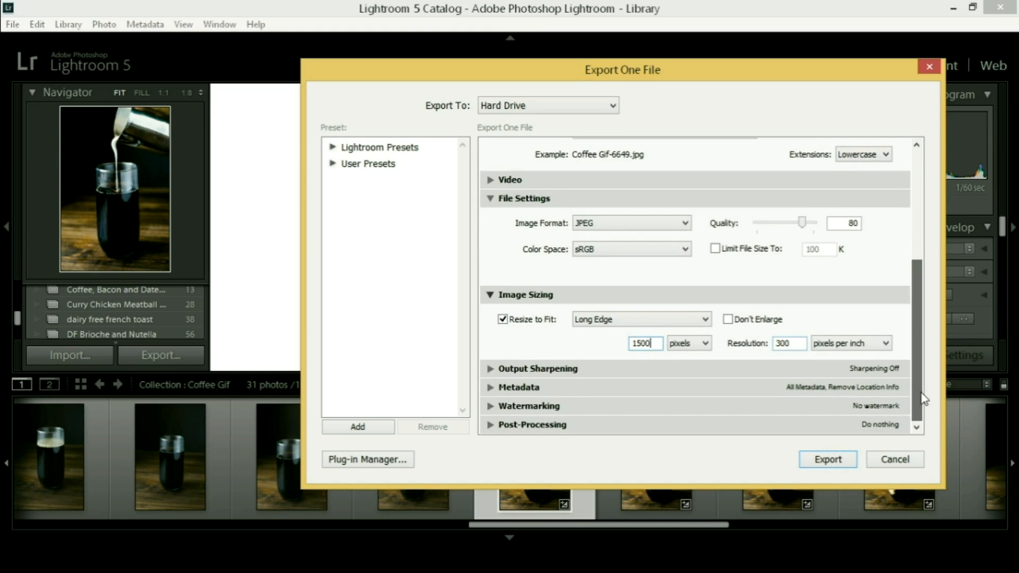